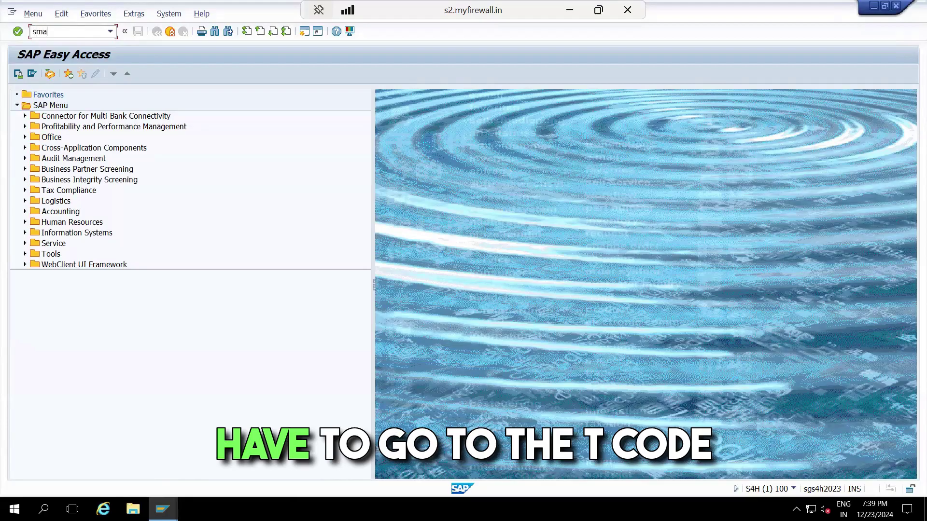
# - Open the Smart Forms initial screen with the transaction code smartforms
pyautogui.write('rtforms')
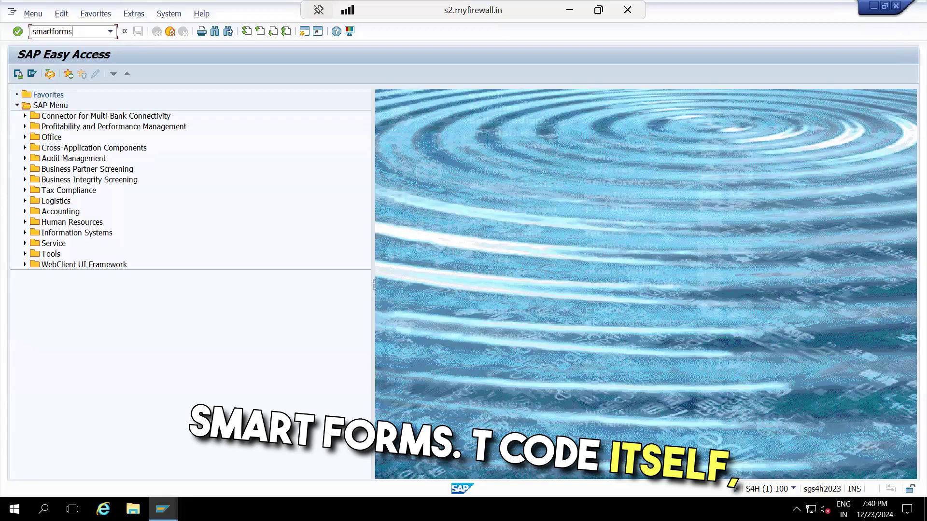
pyautogui.moveTo(72, 32); pyautogui.dragTo(30, 32)
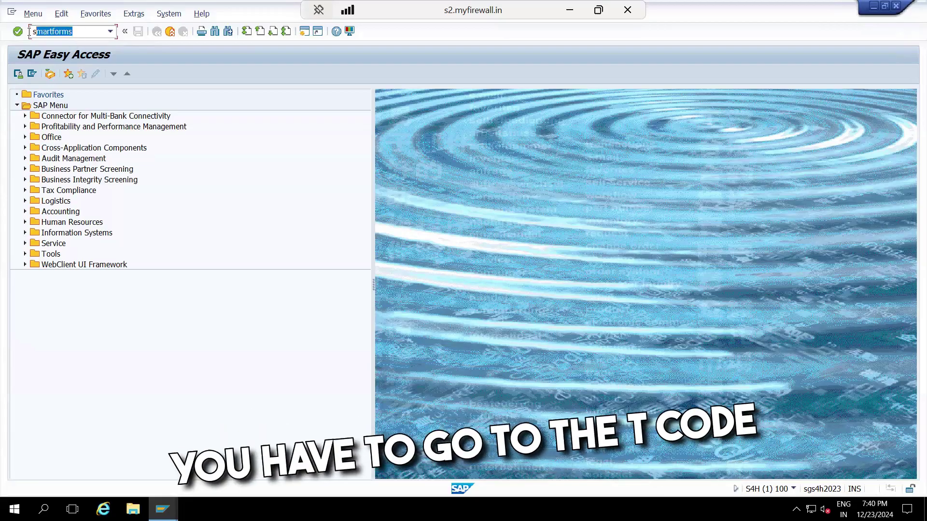
pyautogui.press('Return')
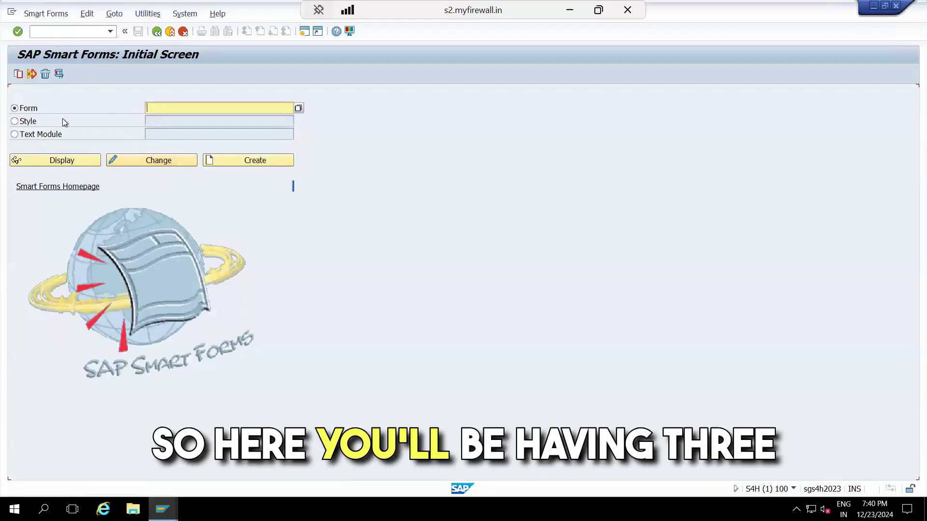
pyautogui.click(29, 122)
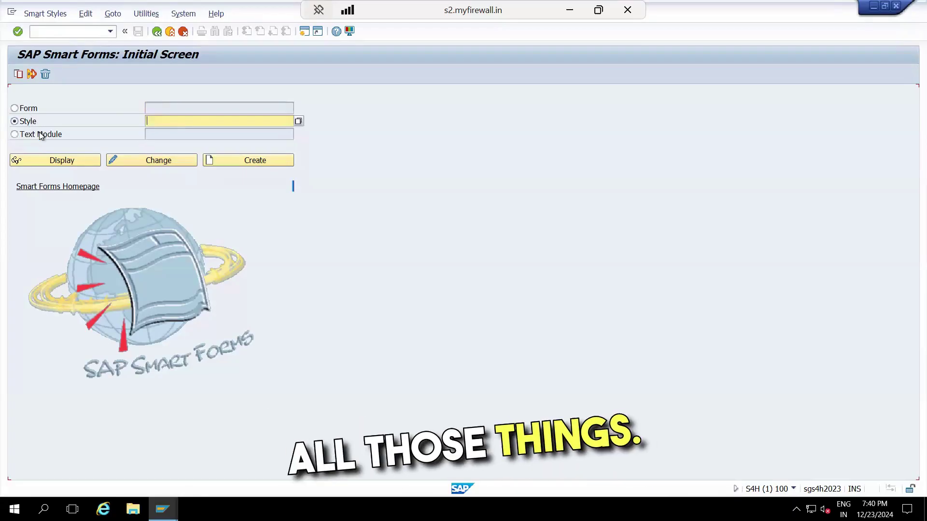
pyautogui.click(39, 132)
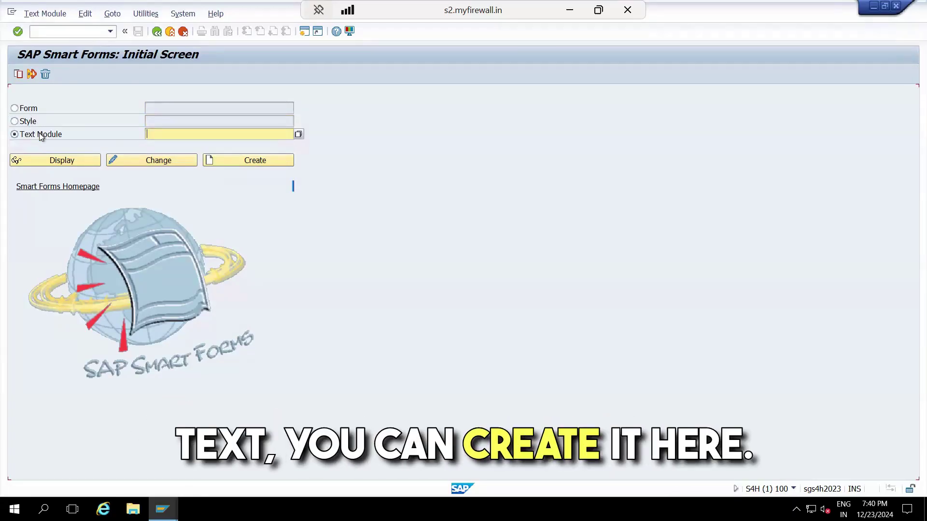
pyautogui.click(34, 110)
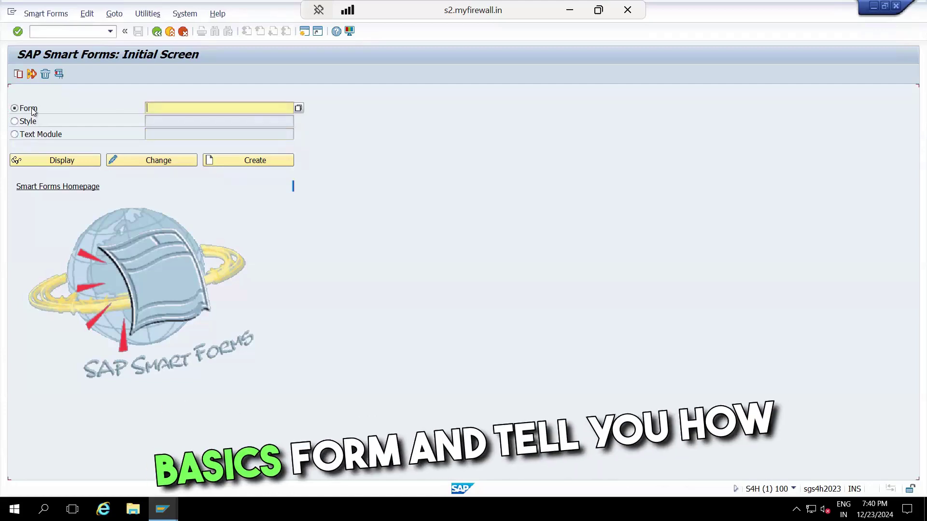
# - Create a new smart form named z00_demo_sf
pyautogui.click(262, 161)
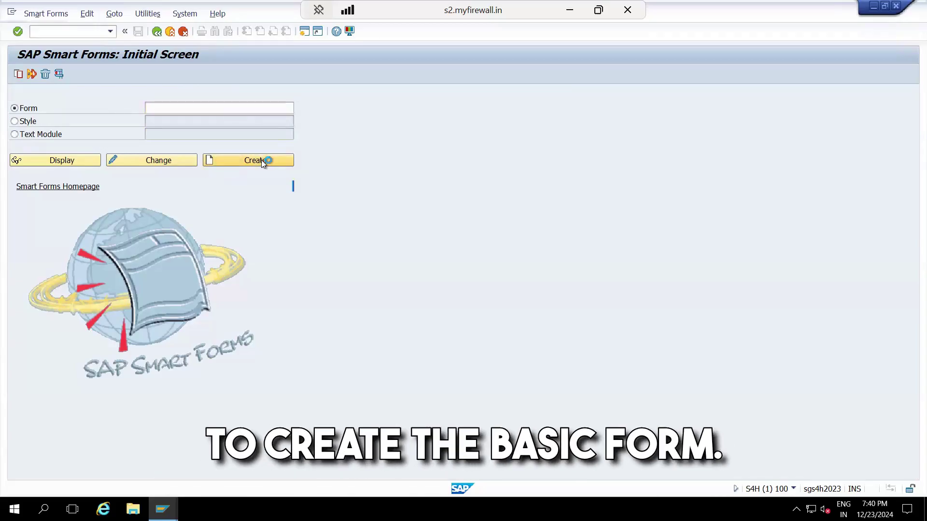
pyautogui.click(167, 113)
pyautogui.write('z00_demo_')
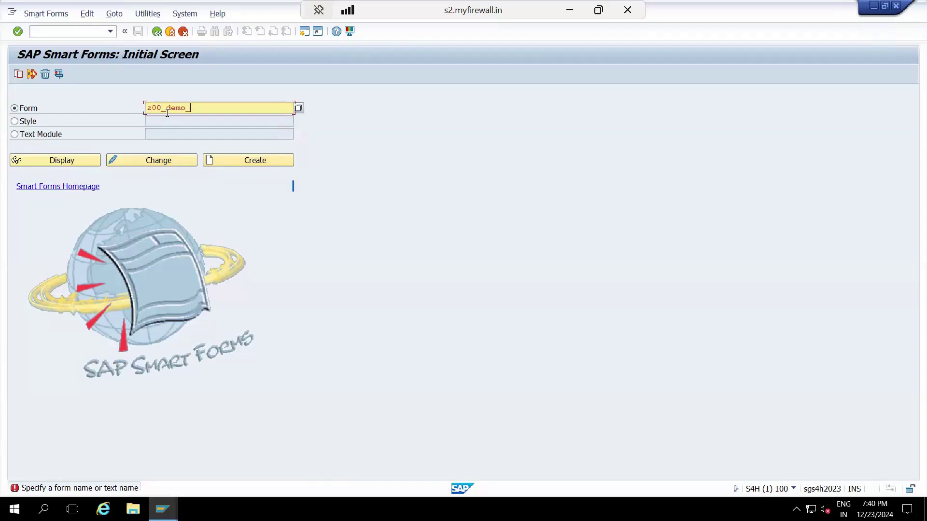
pyautogui.write('sf')
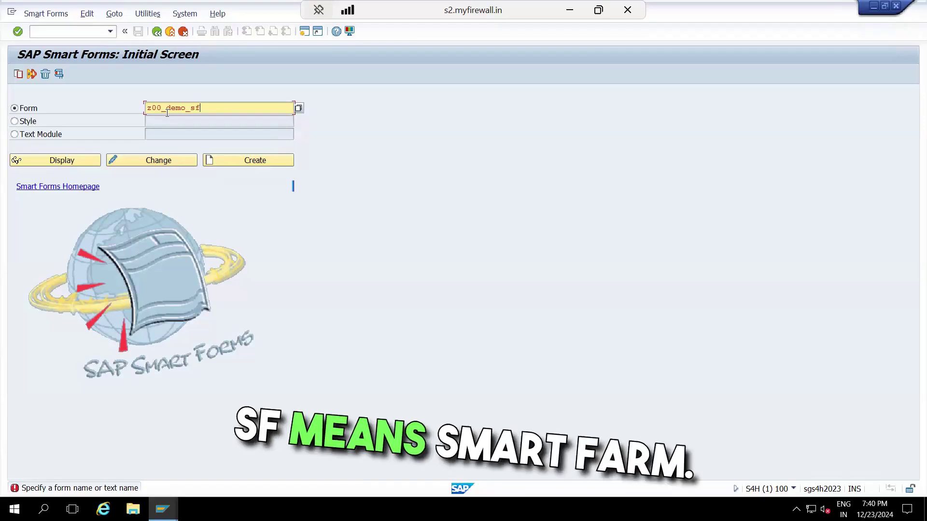
pyautogui.click(264, 162)
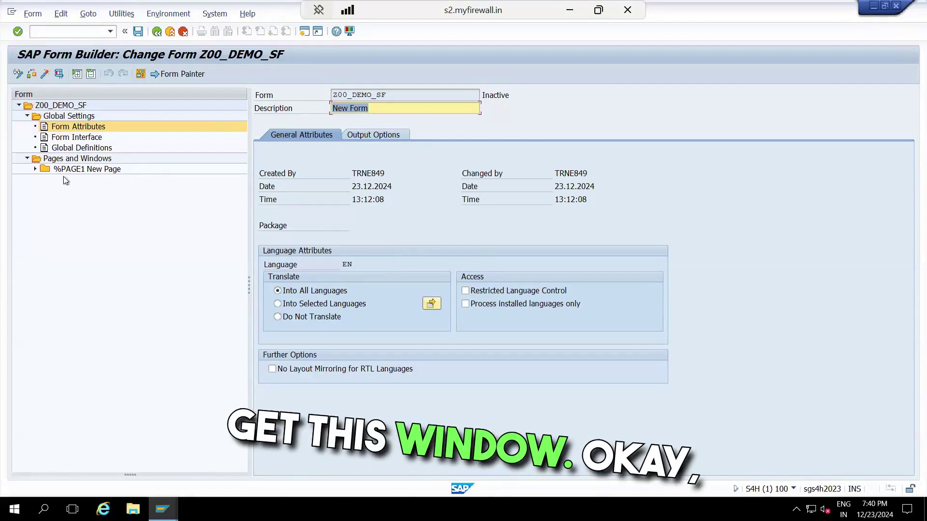
# - Show %PAGE1 in the Form Painter and shrink the MAIN window so its upper edge sits about 140 mm down the page
pyautogui.click(35, 168)
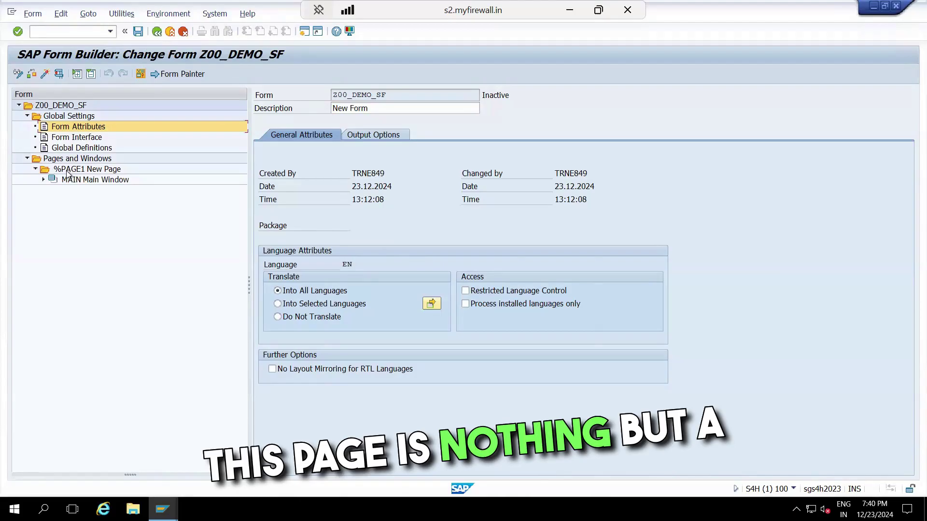
pyautogui.click(67, 170)
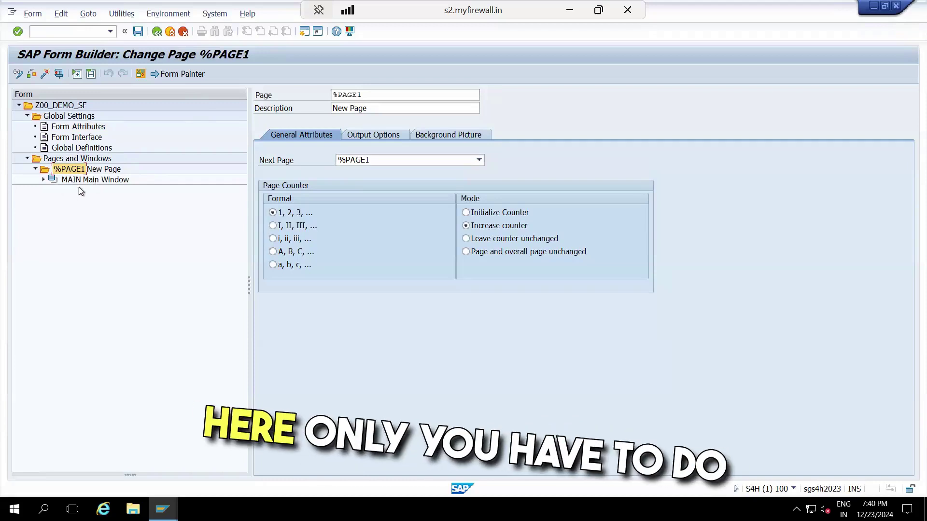
pyautogui.click(180, 80)
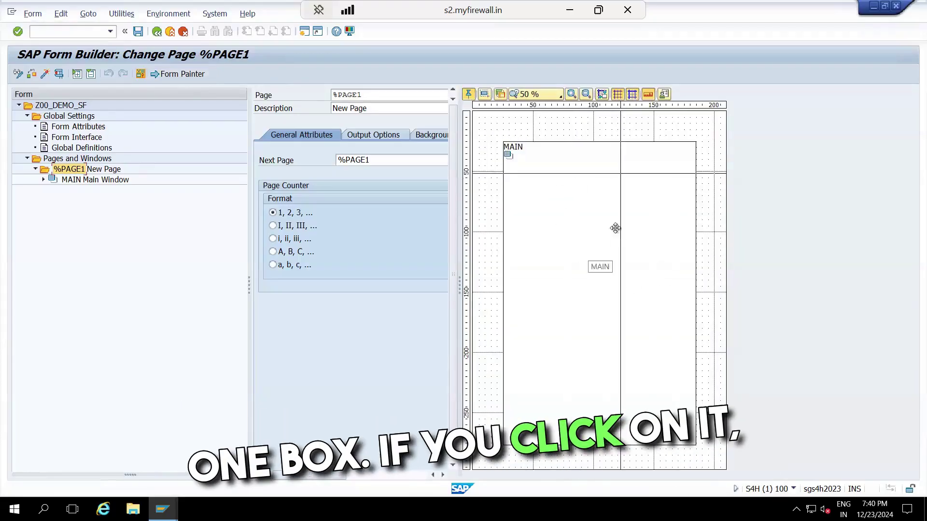
pyautogui.click(189, 77)
pyautogui.click(190, 77)
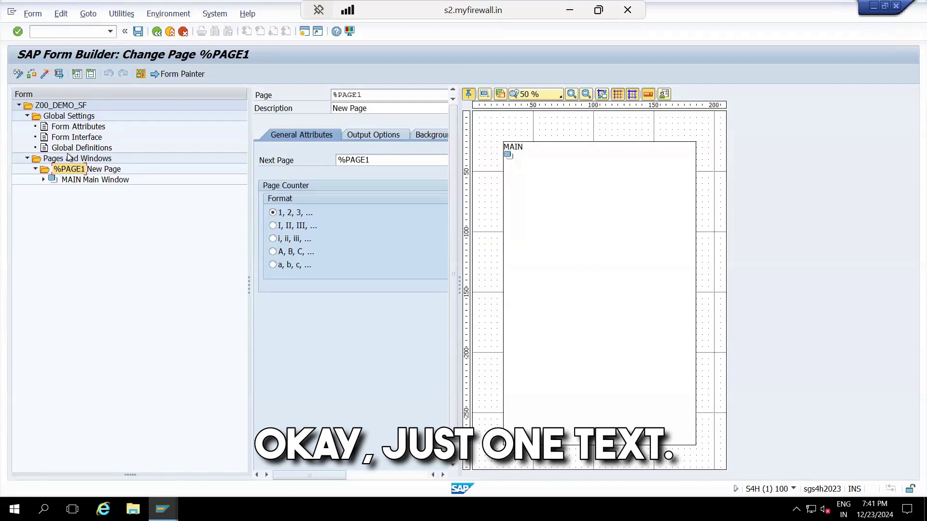
pyautogui.click(611, 234)
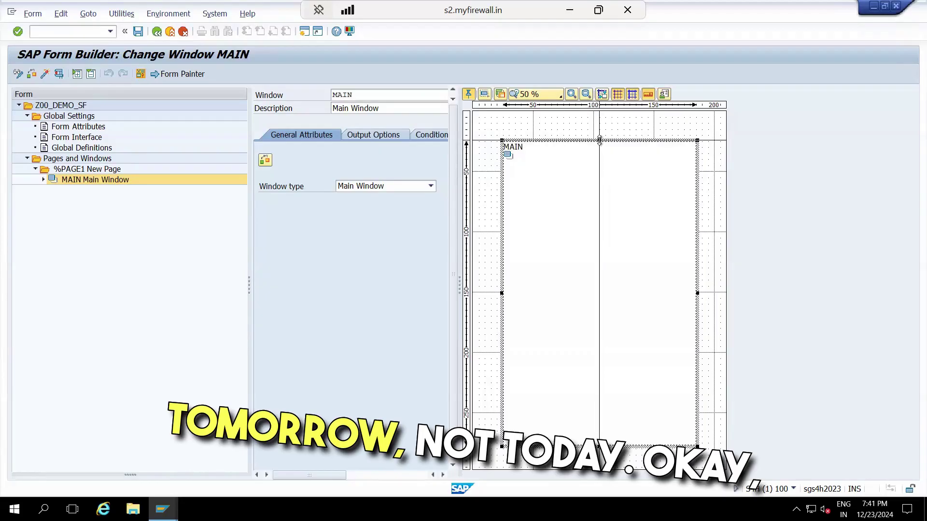
pyautogui.moveTo(599, 162); pyautogui.dragTo(608, 279)
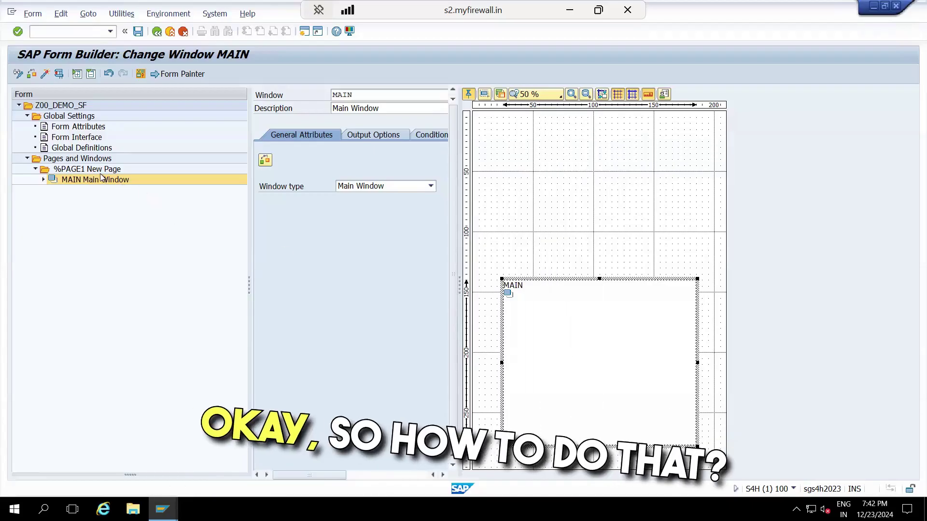
# - Create a new secondary window under %PAGE1
pyautogui.click(84, 171)
pyautogui.rightClick(84, 171)
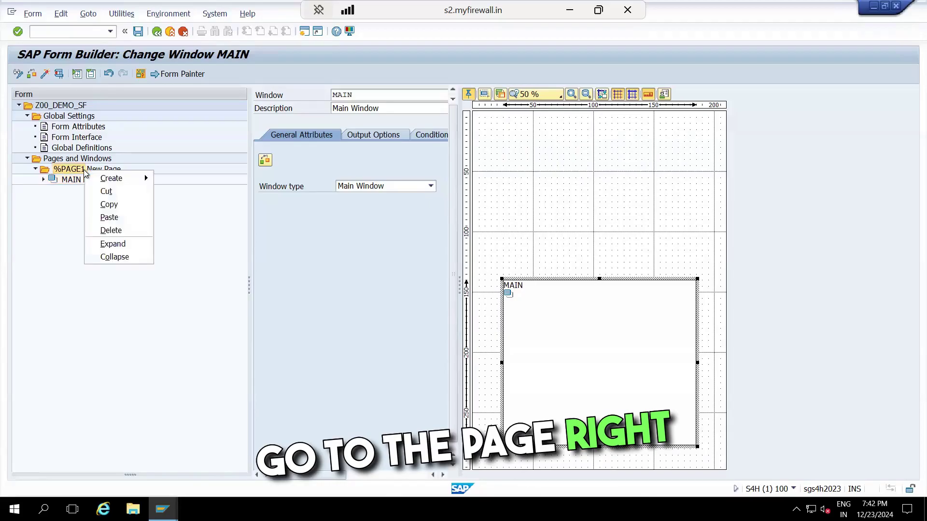
pyautogui.moveTo(121, 181)
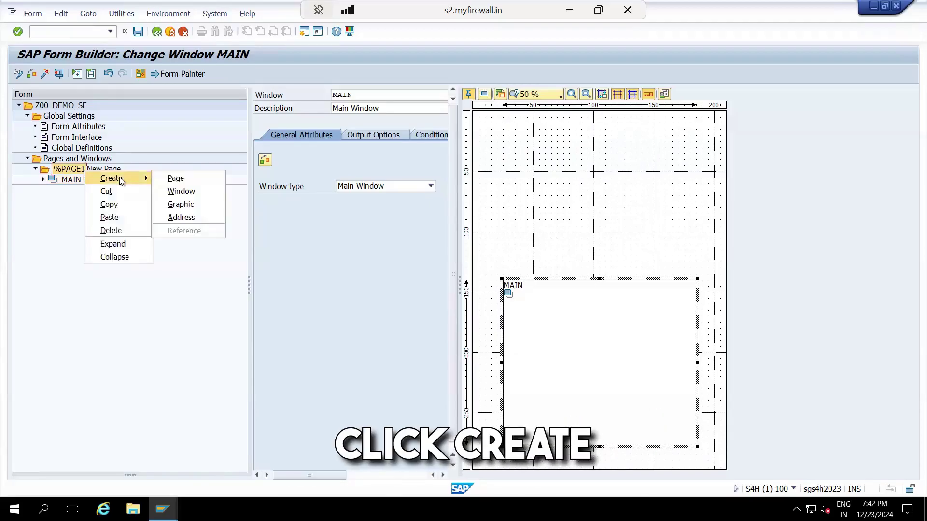
pyautogui.click(192, 193)
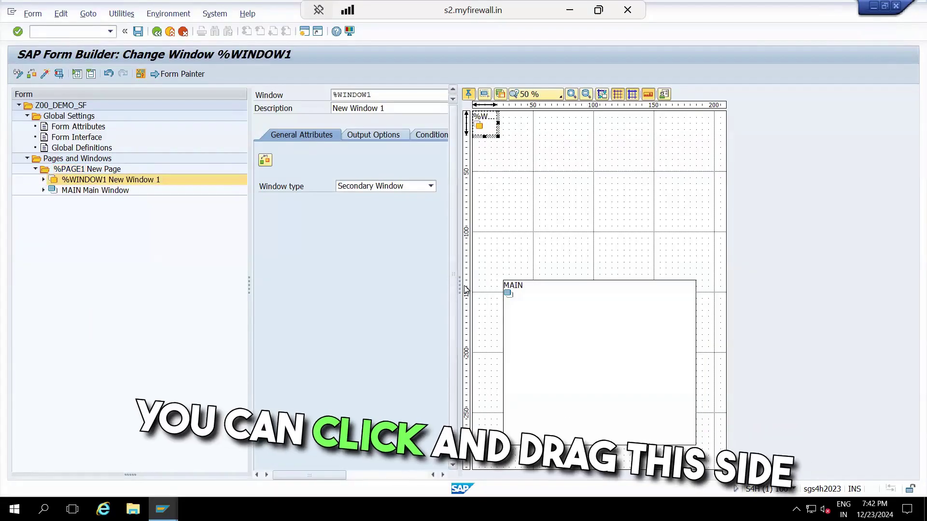
# - Resize and move the new window into a header strip about 155 mm wide and 20 mm high near the page's upper edge
pyautogui.moveTo(459, 289); pyautogui.dragTo(561, 287)
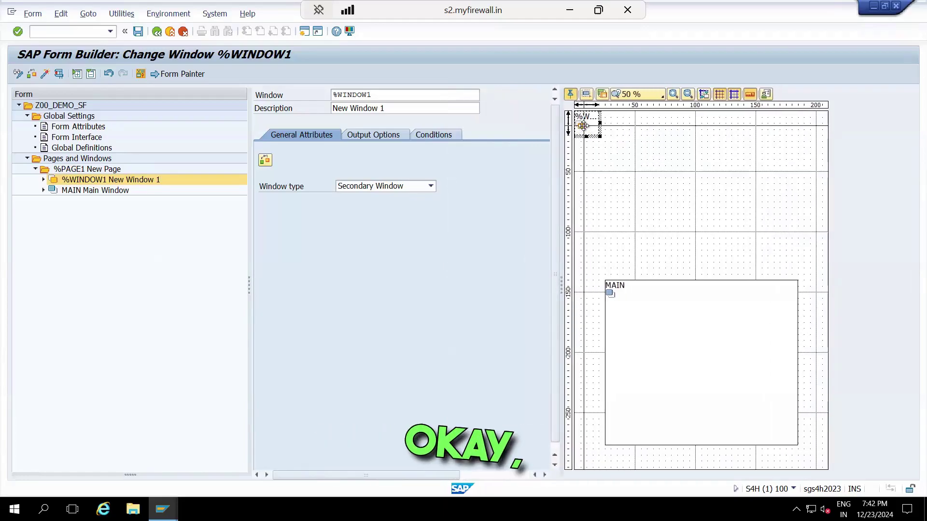
pyautogui.moveTo(600, 137); pyautogui.dragTo(673, 167)
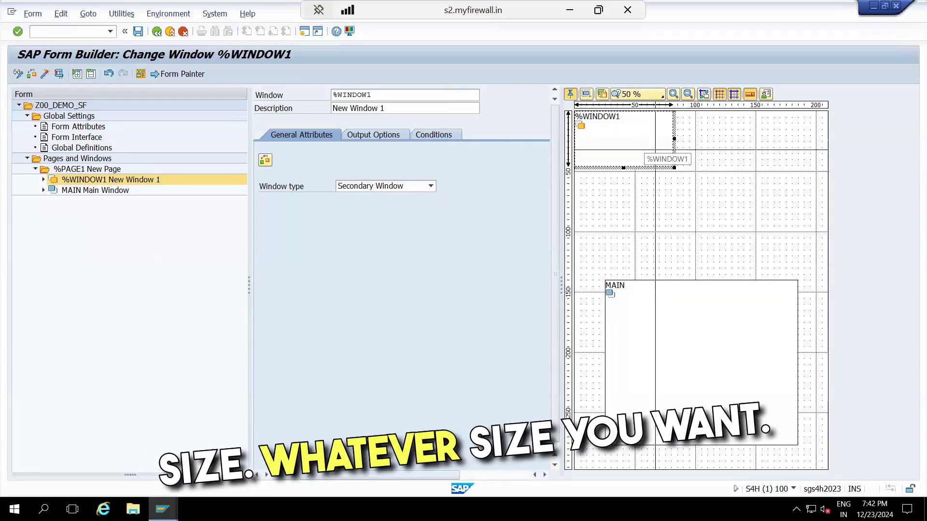
pyautogui.rightClick(631, 136)
pyautogui.moveTo(630, 136); pyautogui.dragTo(683, 150)
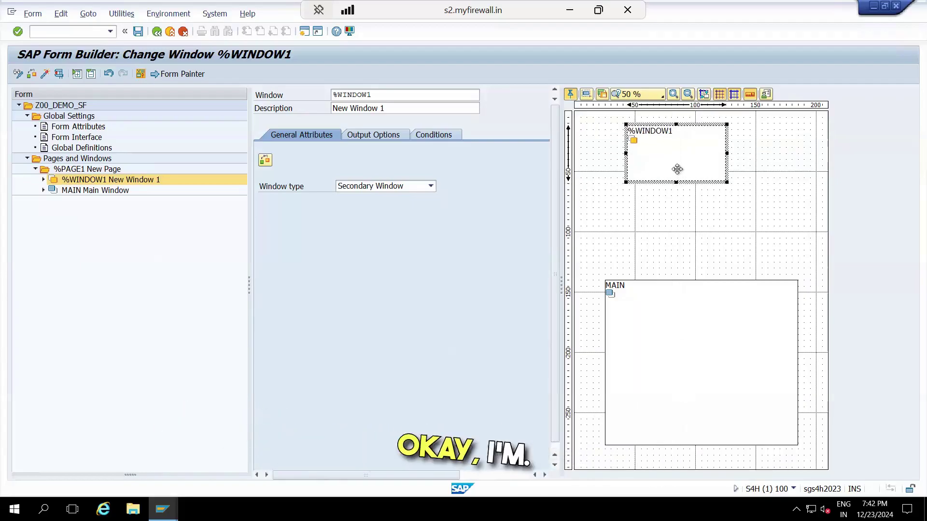
pyautogui.rightClick(695, 152)
pyautogui.click(648, 162)
pyautogui.moveTo(674, 182); pyautogui.dragTo(791, 137)
pyautogui.moveTo(626, 137); pyautogui.dragTo(605, 137)
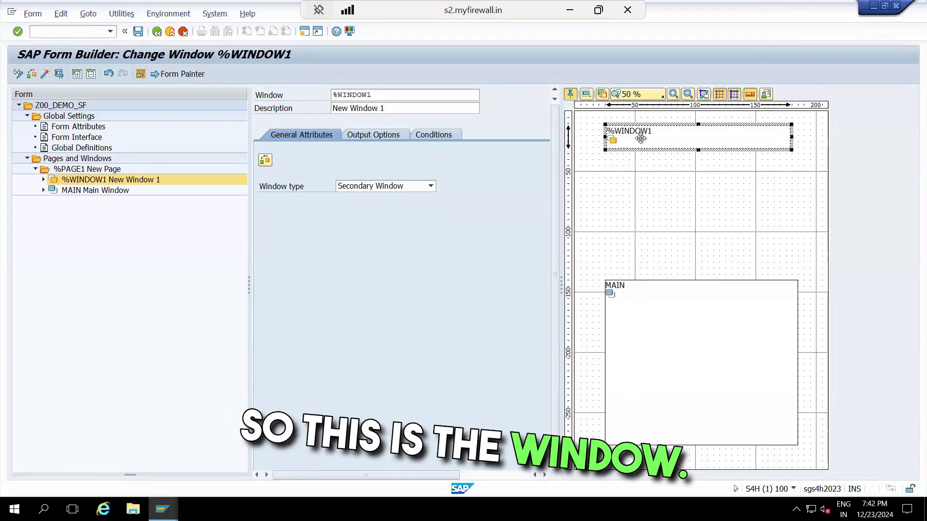
# - Create a text element inside the new header window %WINDOW1
pyautogui.click(75, 182)
pyautogui.rightClick(74, 180)
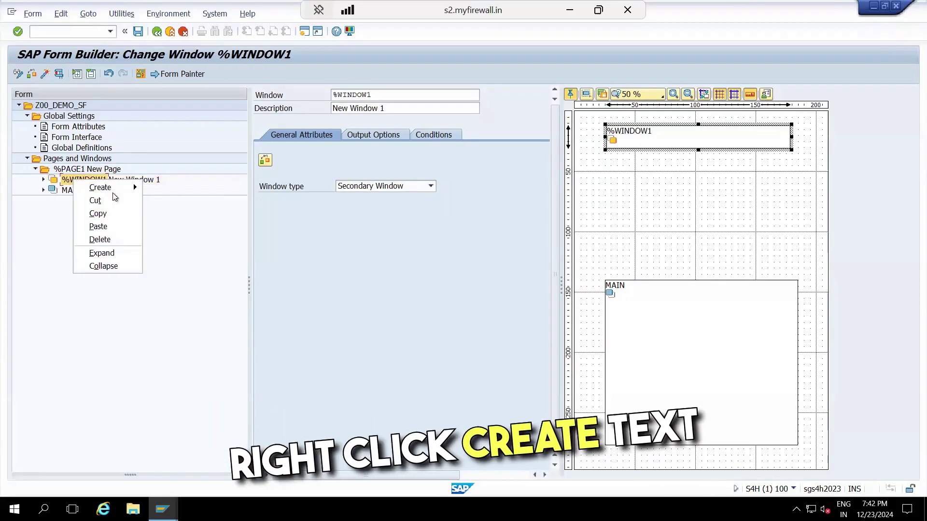
pyautogui.moveTo(114, 192)
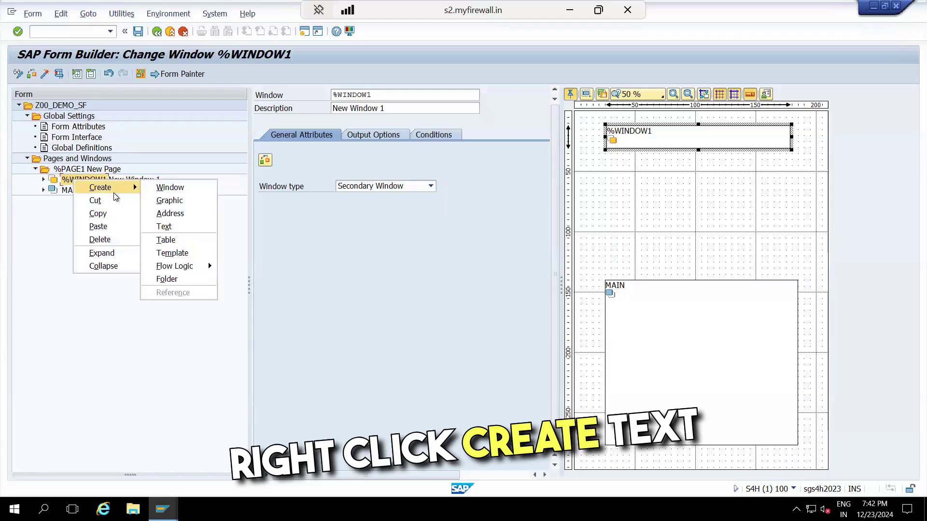
pyautogui.click(193, 230)
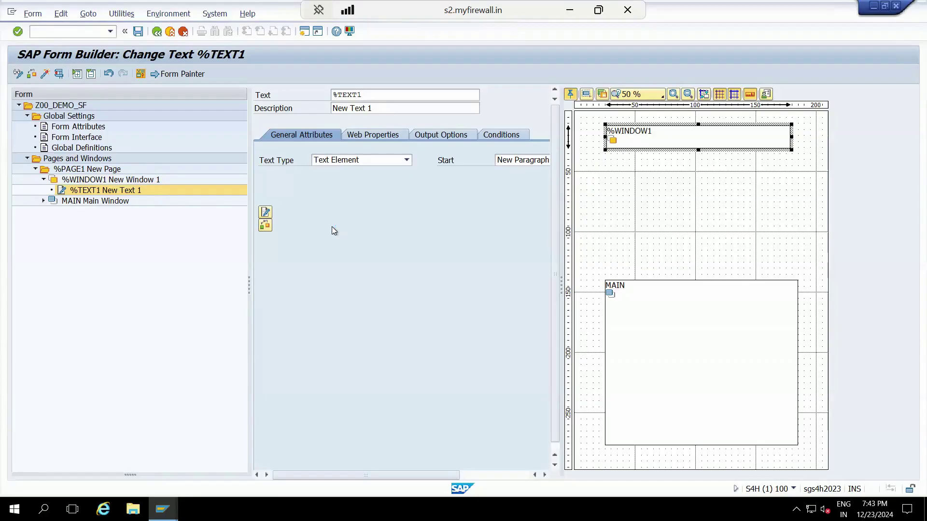
# - Open the new text element for editing, close the Word editor, and change to the line editor
pyautogui.press('Tab')
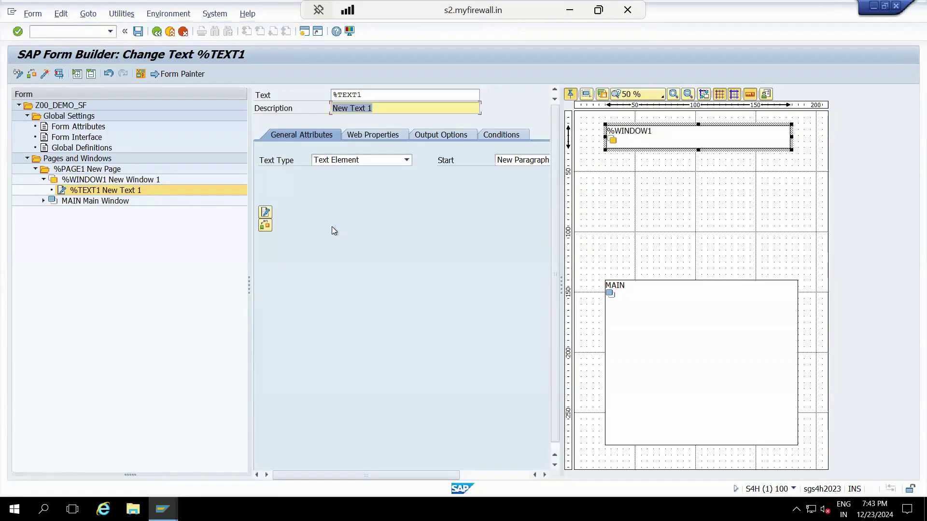
pyautogui.click(266, 213)
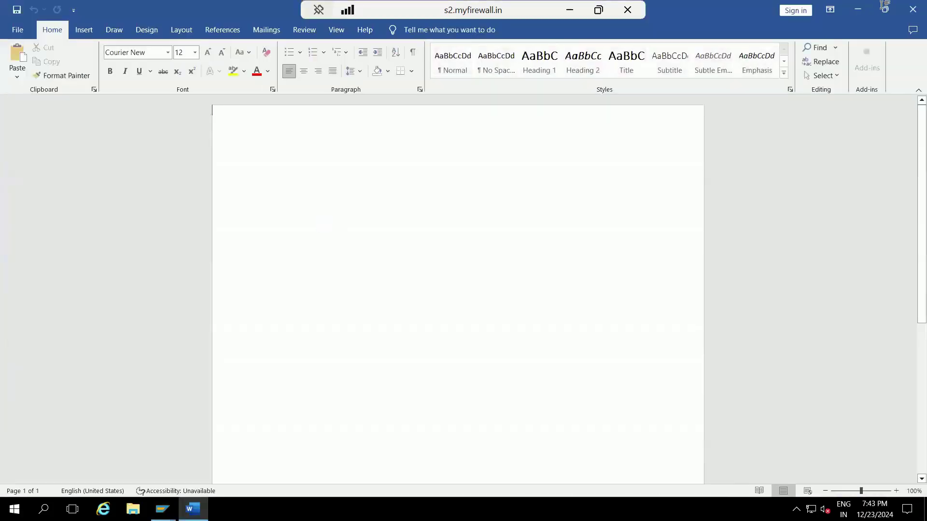
pyautogui.click(912, 11)
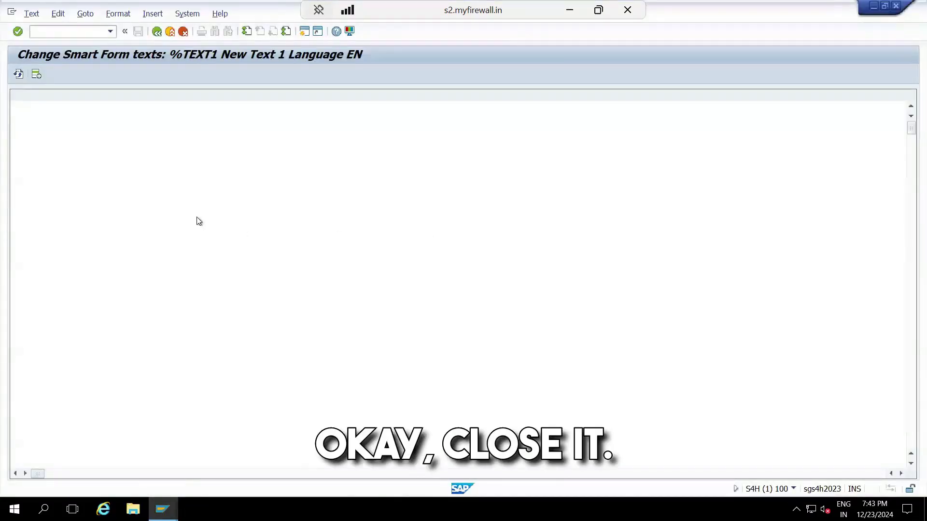
pyautogui.click(87, 17)
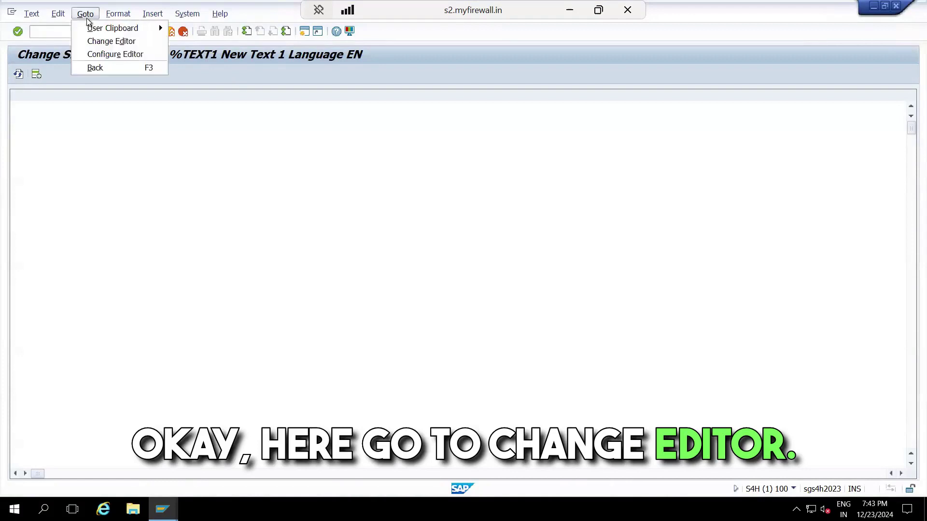
pyautogui.click(119, 44)
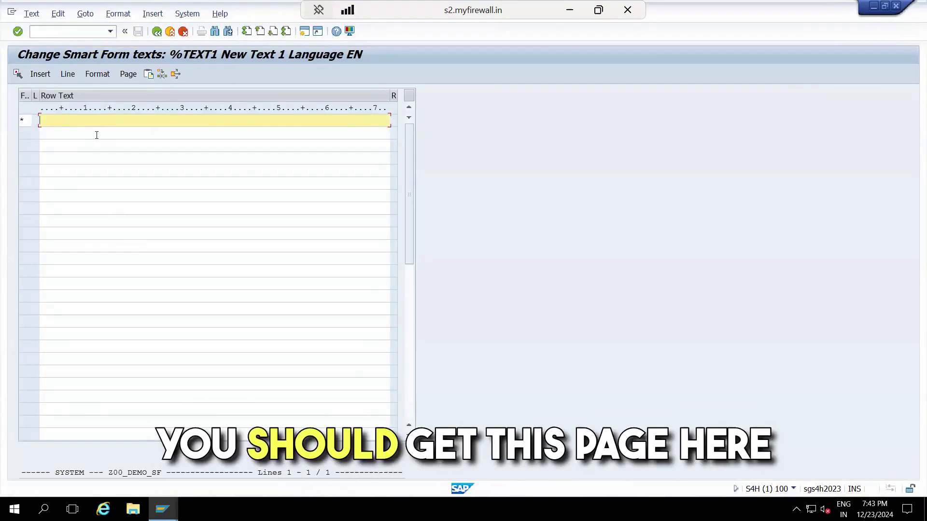
# - Enter "Hello SAP Demo for Smart forms" as the text, return to the Form Builder and save the form
pyautogui.write('Hello SAP Demo for Smart forms')
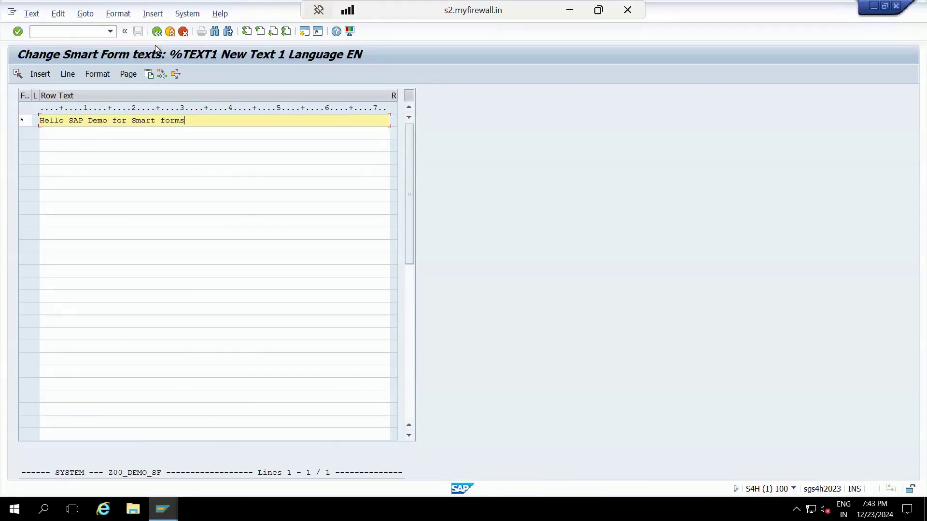
pyautogui.moveTo(184, 122); pyautogui.dragTo(42, 124)
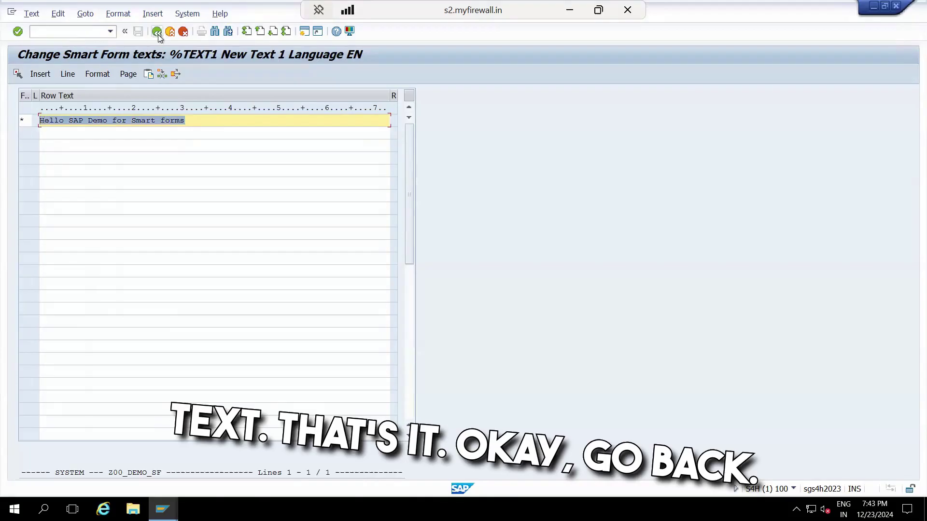
pyautogui.click(157, 32)
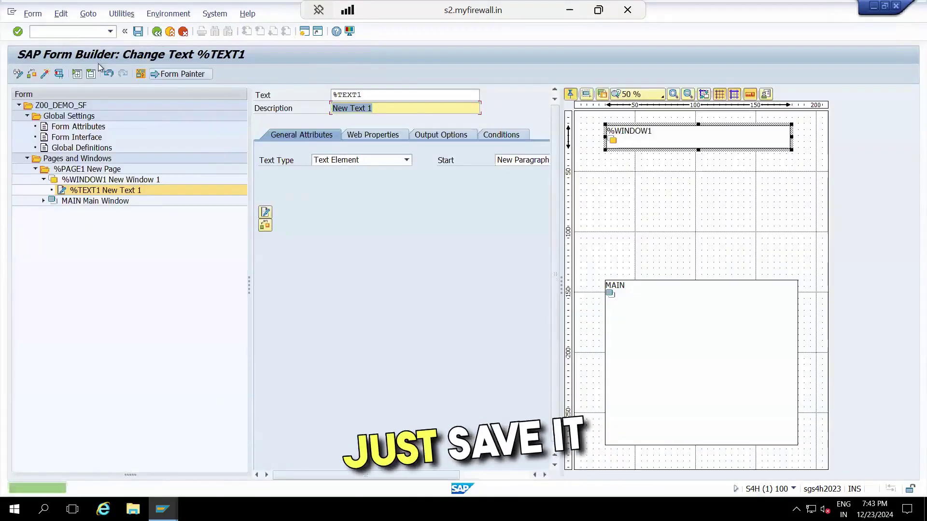
pyautogui.click(138, 31)
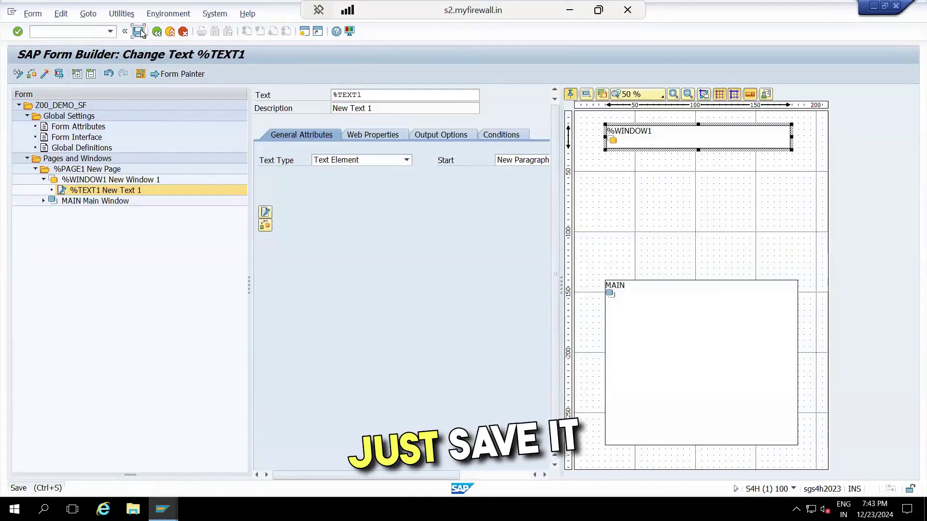
# - Assign the form to the existing Z00 package from the entry history, accept the proposed workbench request, and activate the saved form
pyautogui.click(258, 182)
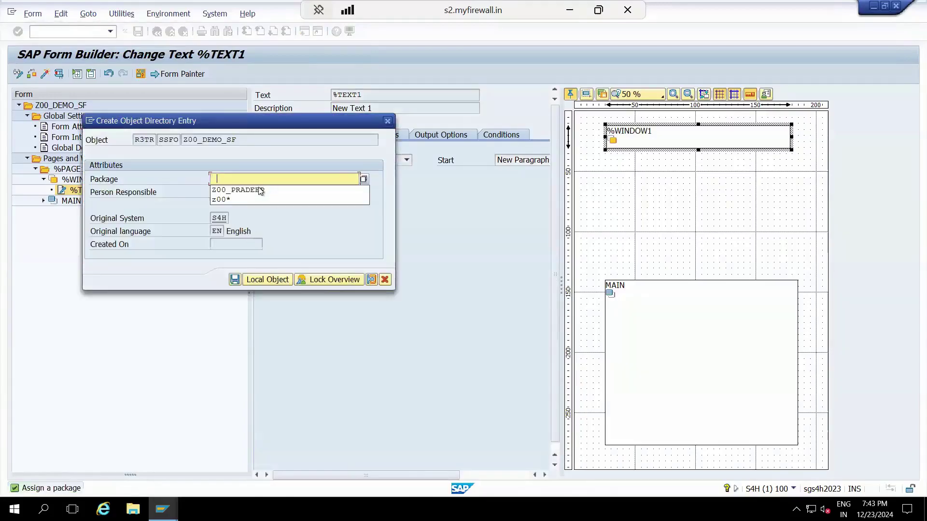
pyautogui.click(258, 191)
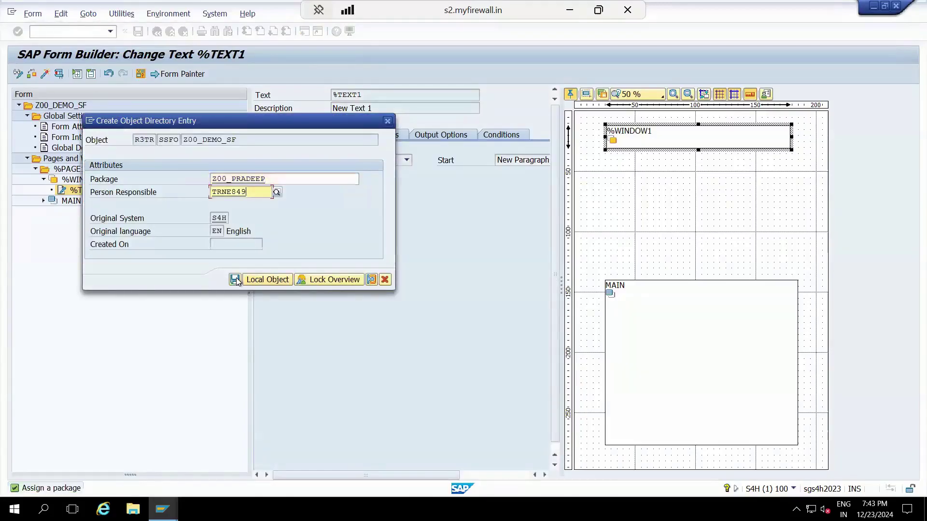
pyautogui.click(235, 280)
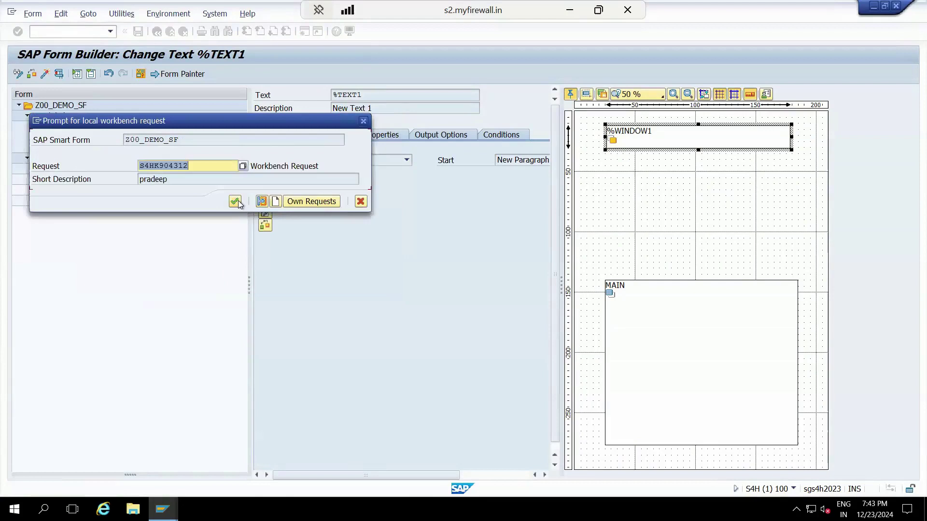
pyautogui.click(235, 201)
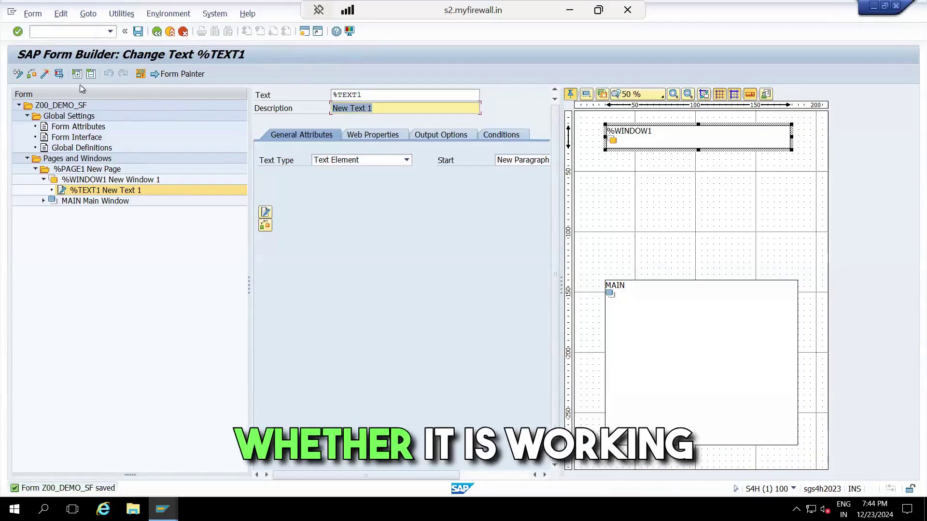
pyautogui.click(45, 74)
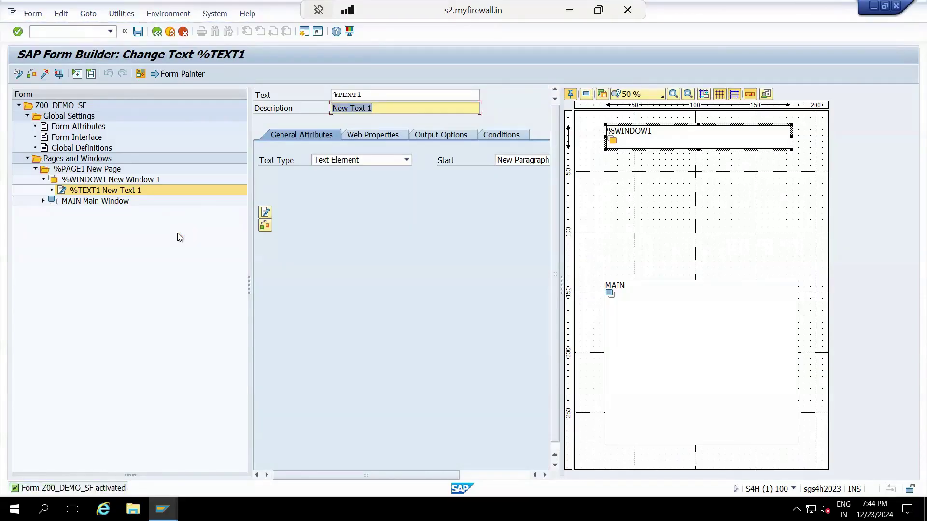
# - Open the form's generated function module in the Function Builder, activate it and start its test
pyautogui.click(59, 74)
pyautogui.moveTo(205, 121); pyautogui.dragTo(123, 121)
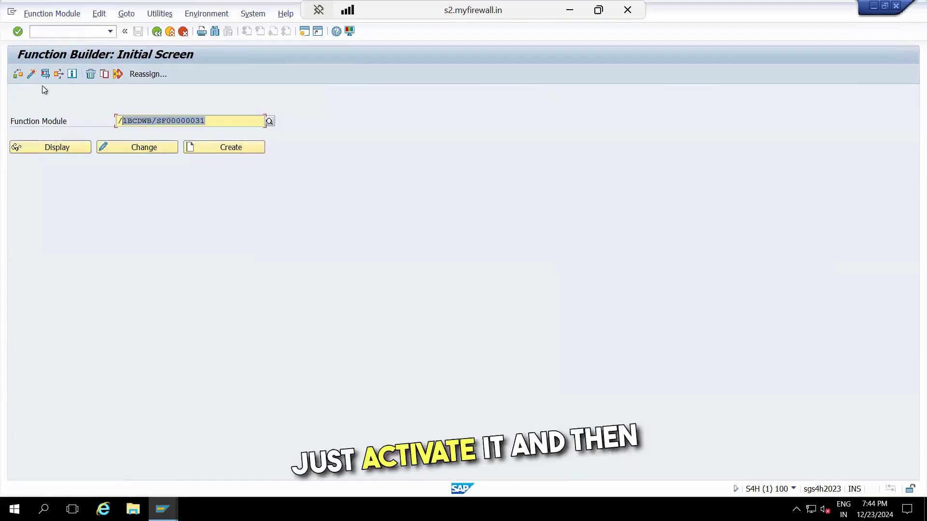
pyautogui.click(33, 76)
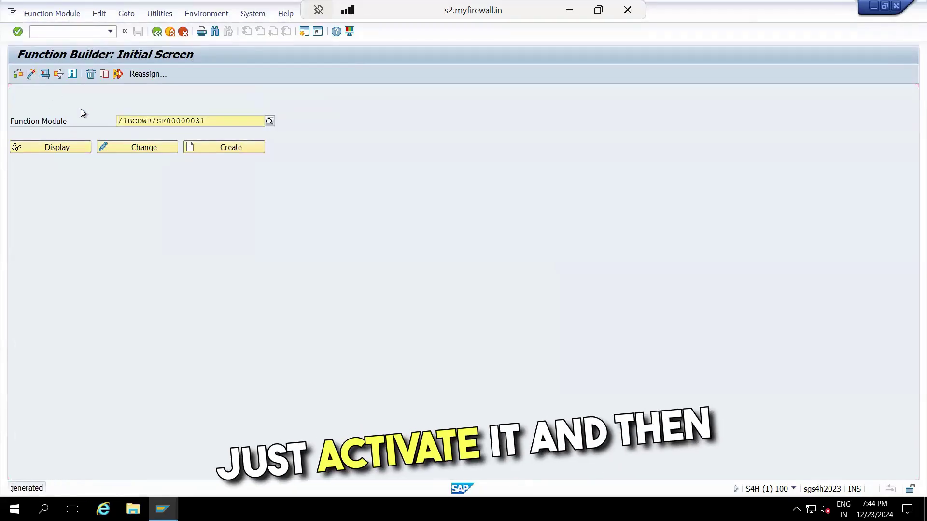
pyautogui.click(44, 76)
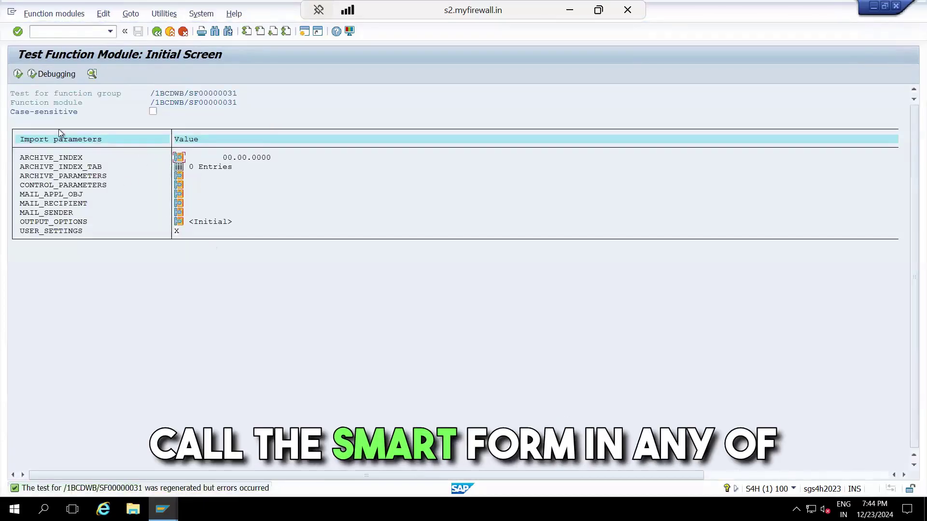
# - Execute the function module test with output device LP01 and request a print preview
pyautogui.click(18, 74)
pyautogui.click(159, 111)
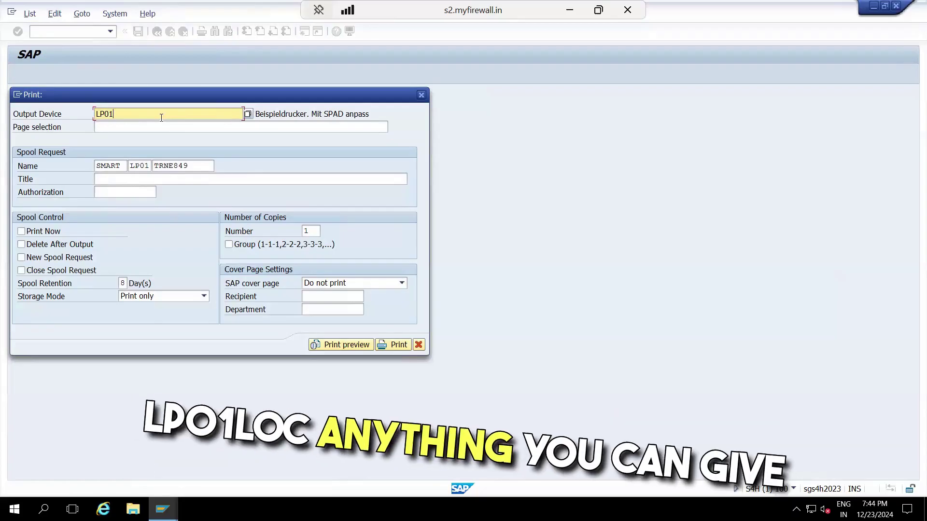
pyautogui.click(337, 344)
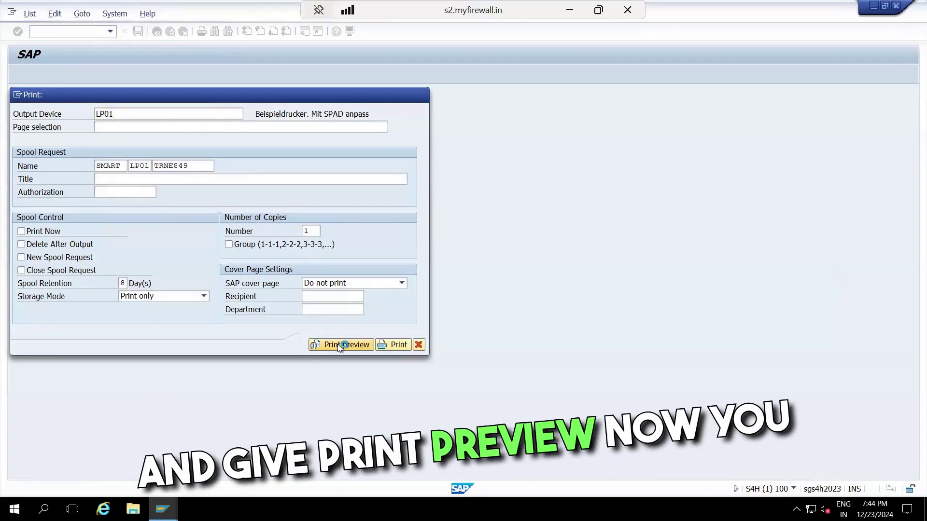
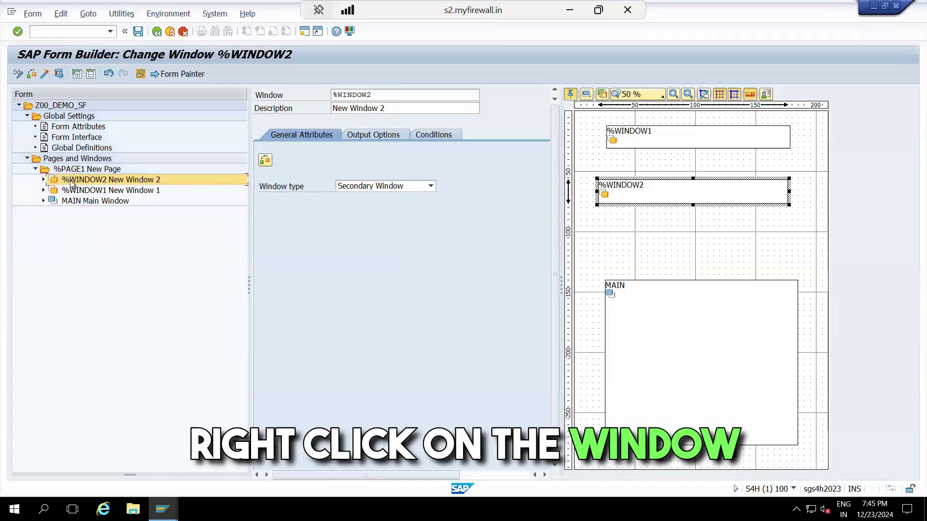
# - Create a text element inside the second window, %WINDOW2
pyautogui.rightClick(71, 181)
pyautogui.moveTo(115, 194)
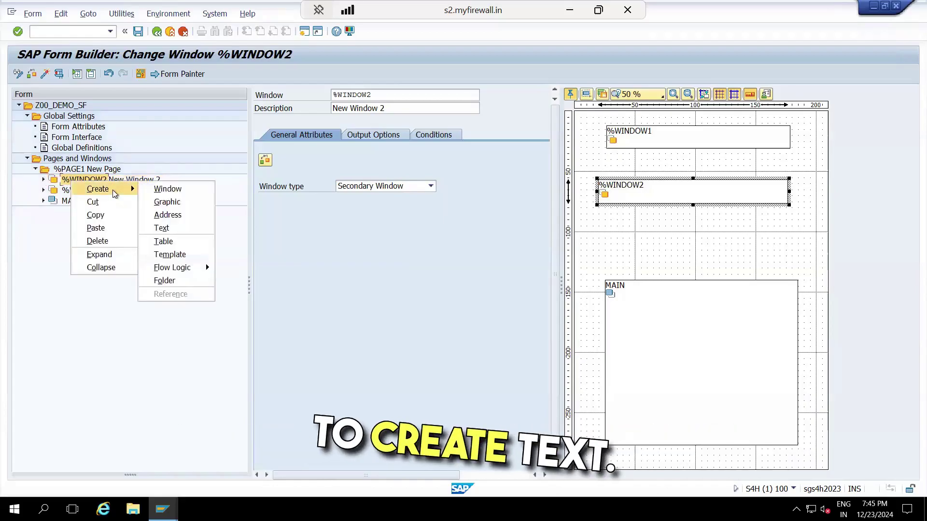
pyautogui.click(175, 230)
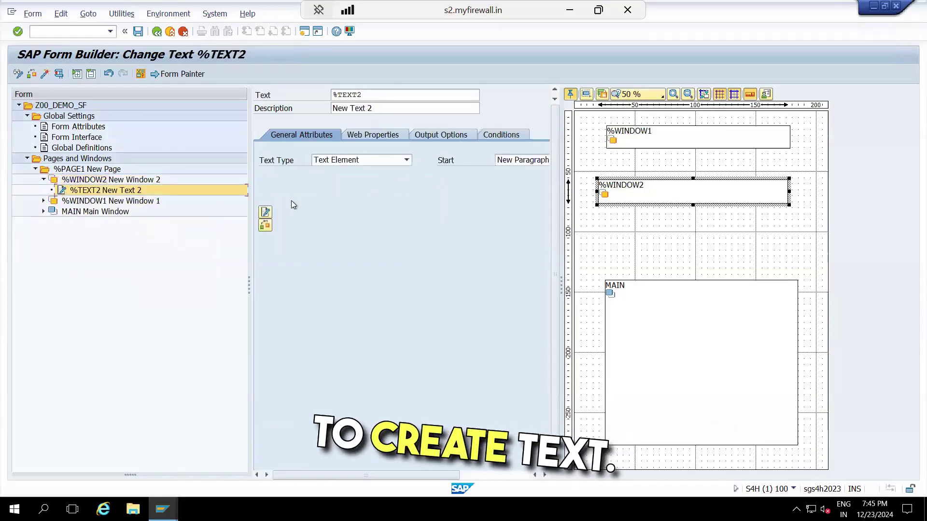
# - Enter "Demo on second text data in the smart forms" for %TEXT2 in the line editor instead of Word, and return to the Form Builder
pyautogui.click(264, 213)
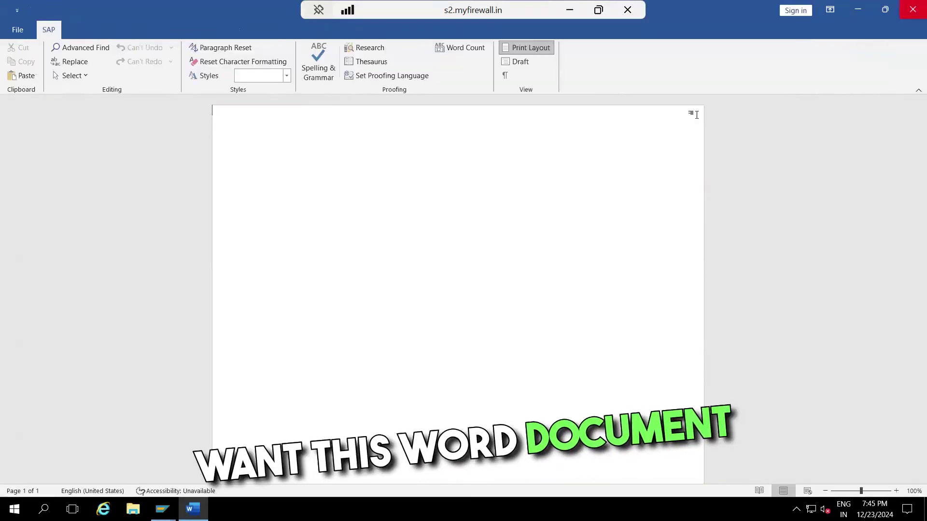
pyautogui.click(910, 13)
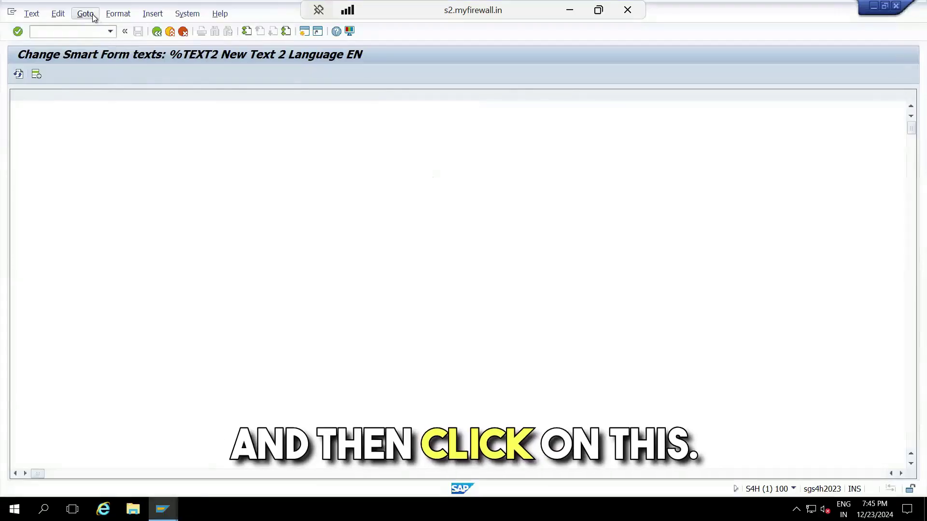
pyautogui.click(95, 16)
pyautogui.click(112, 42)
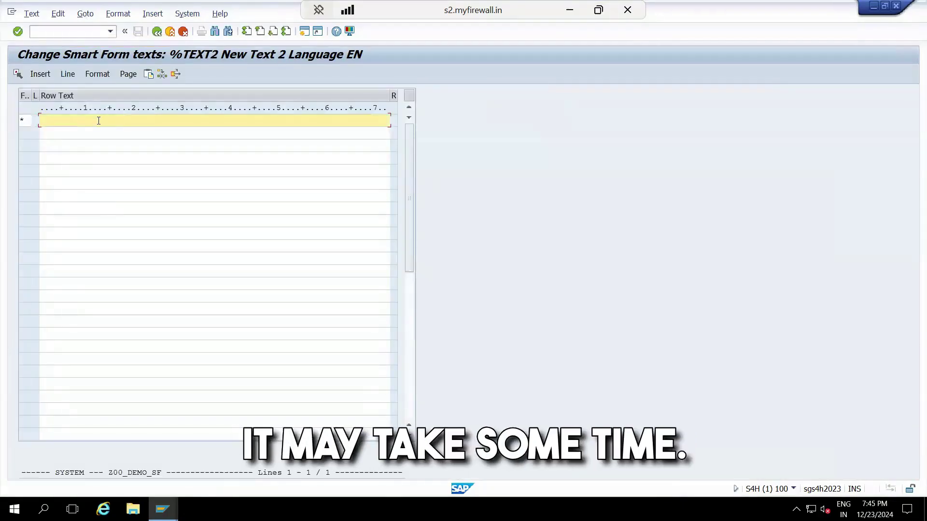
pyautogui.write('Dem')
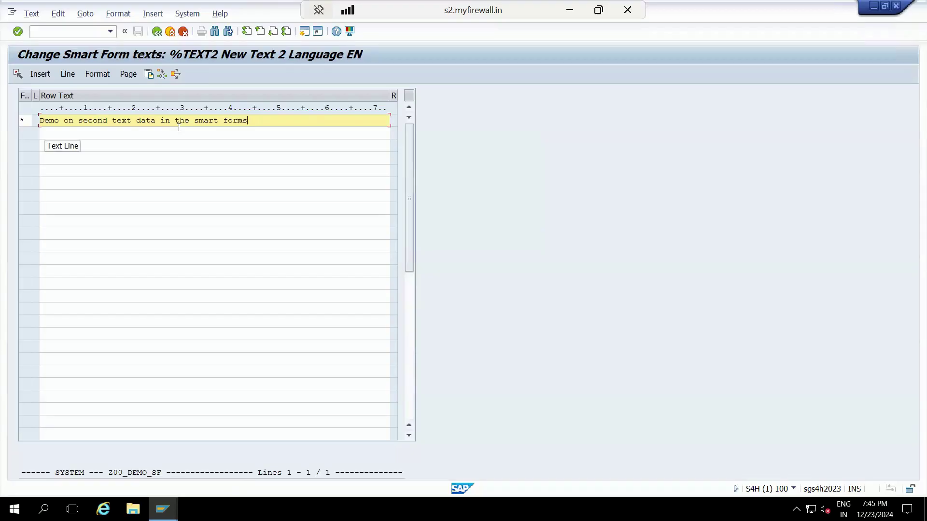
pyautogui.click(157, 31)
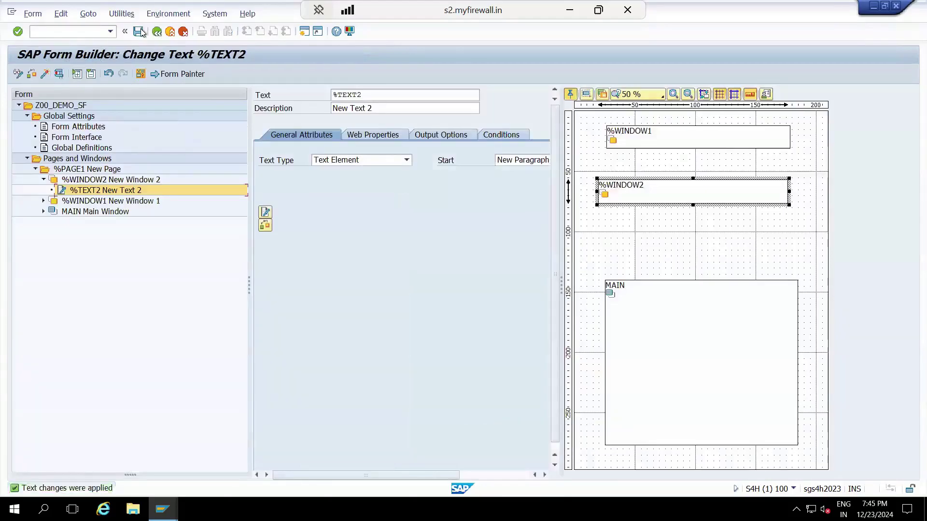
# - Save, check and activate the form with its second text
pyautogui.click(140, 31)
pyautogui.click(32, 75)
pyautogui.click(44, 73)
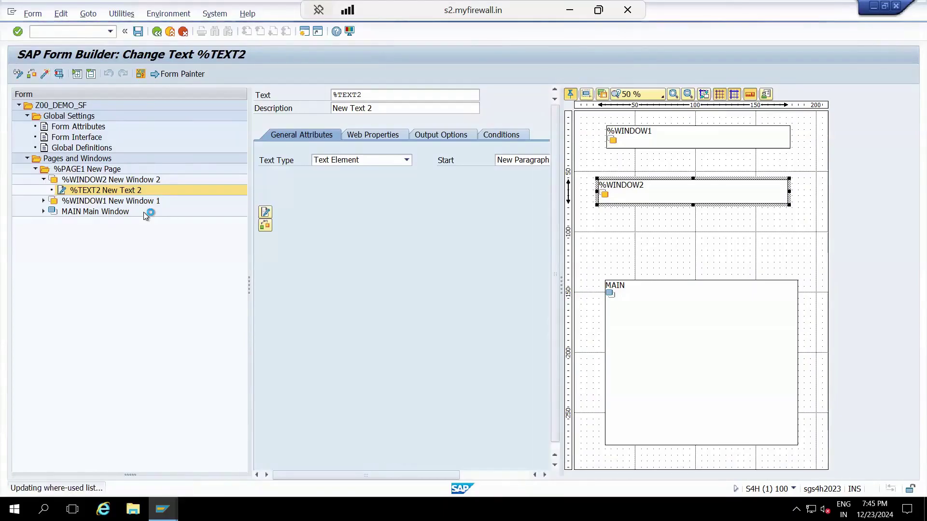
# - Test the updated form through its generated function module and request a print preview of the output
pyautogui.click(59, 74)
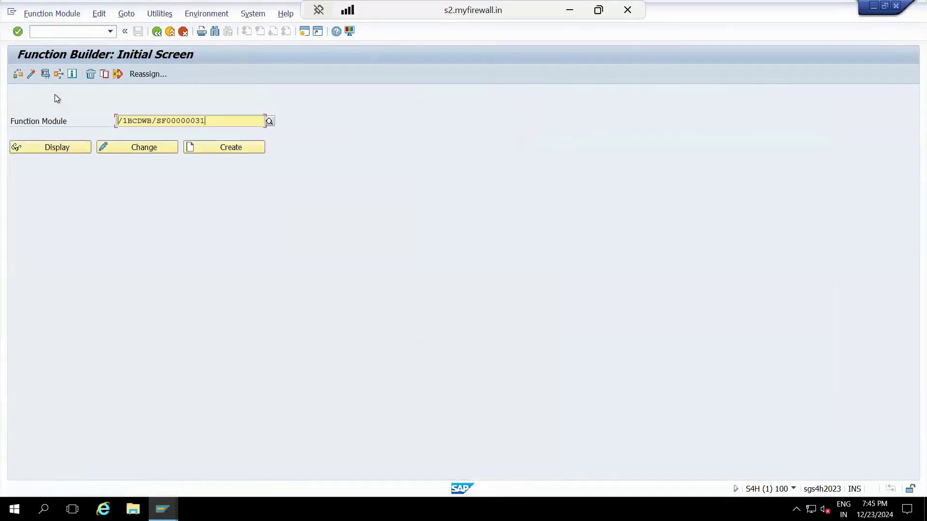
pyautogui.click(45, 74)
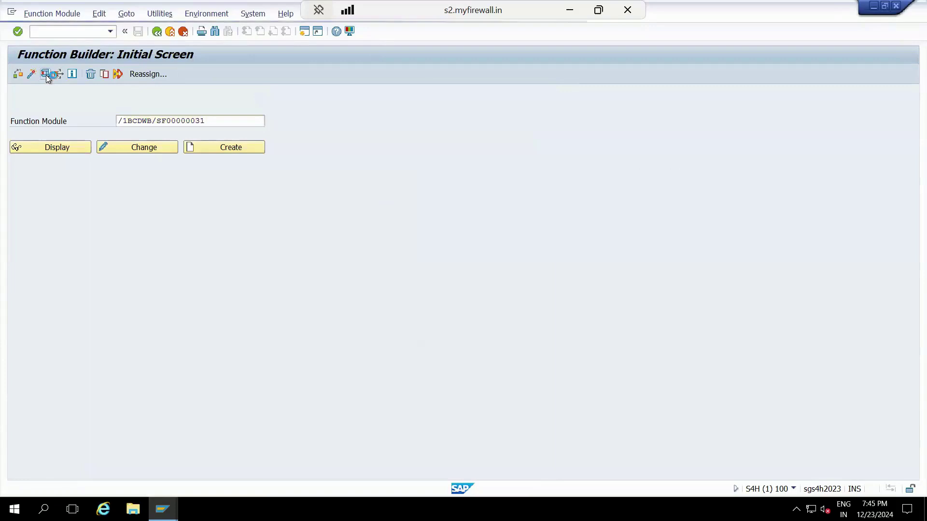
pyautogui.click(18, 74)
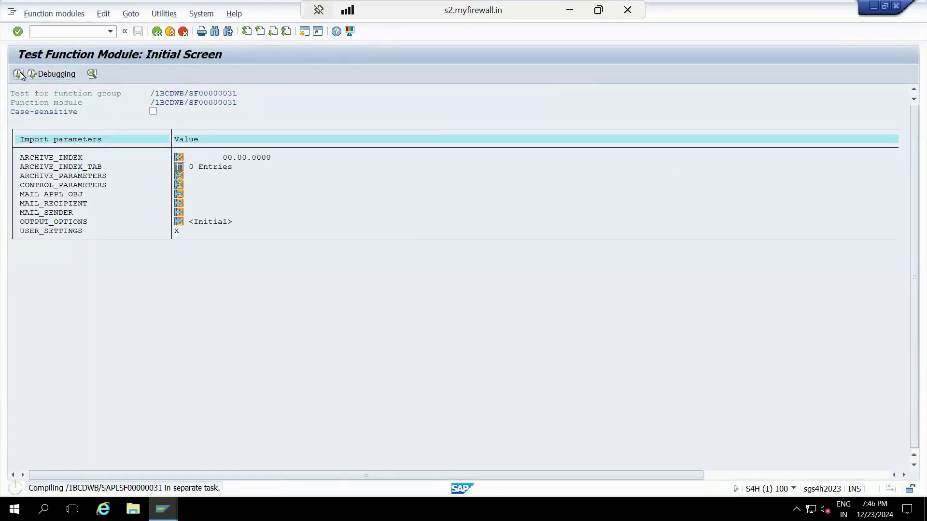
pyautogui.click(341, 345)
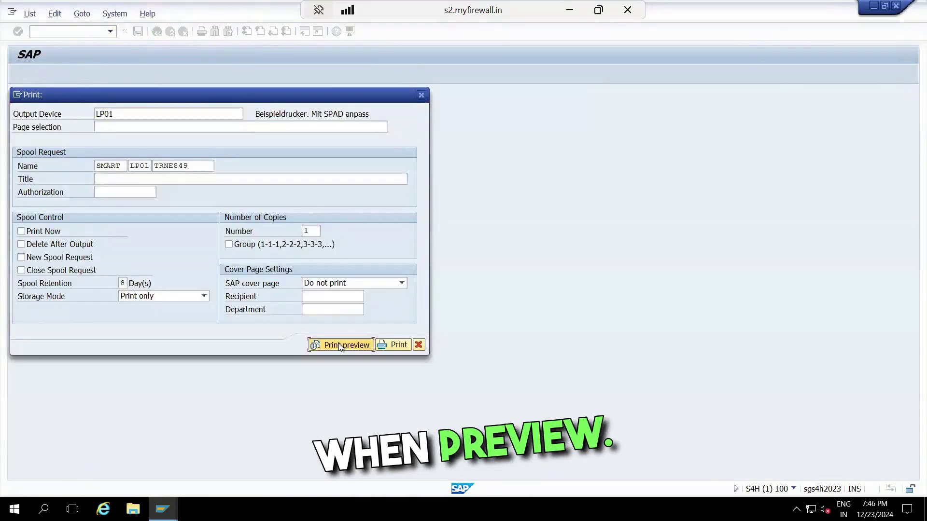